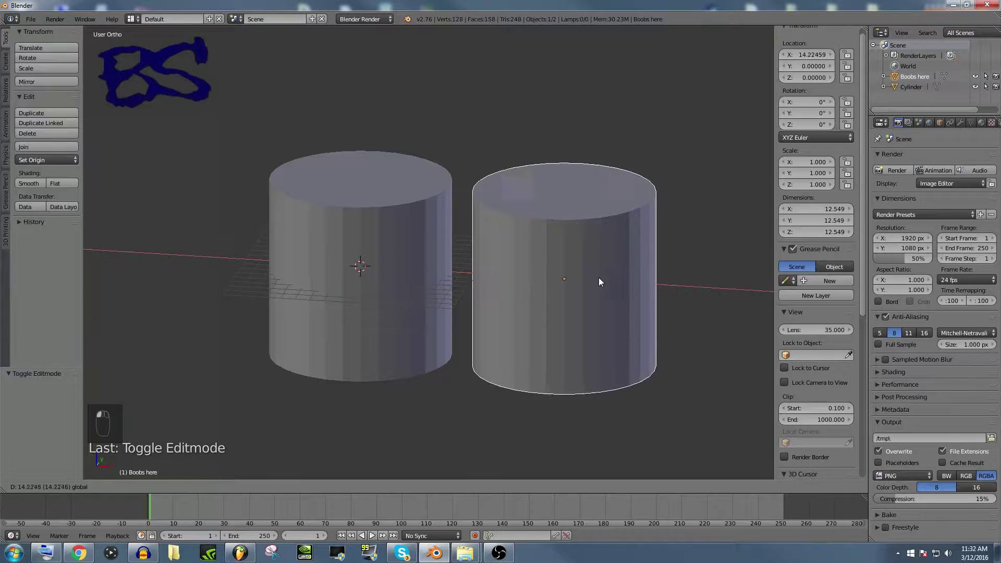
Inspect the right and then the left cylinder's mesh briefly in Edit Mode
right_click(599, 282)
key(Tab)
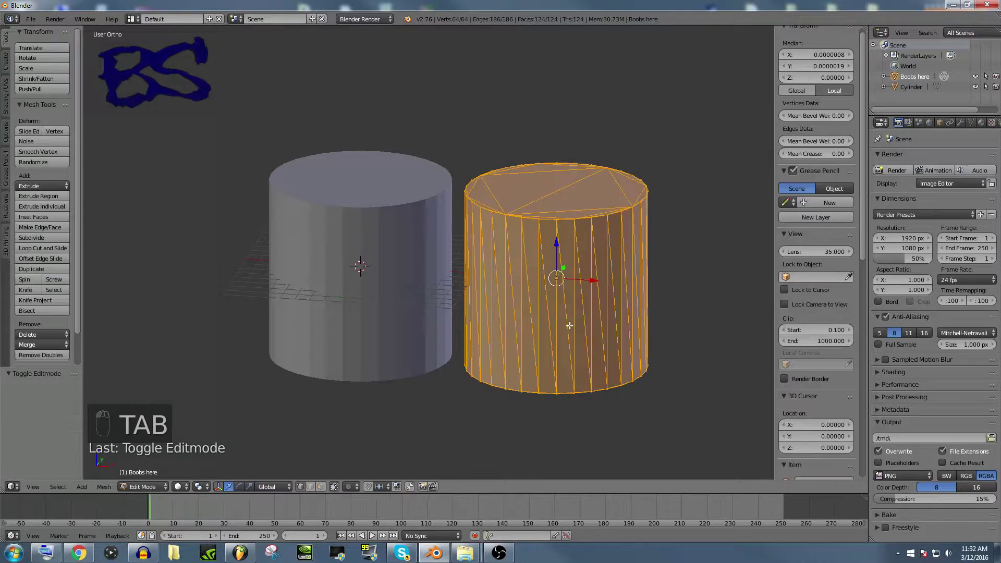
key(Tab)
right_click(352, 281)
key(Tab)
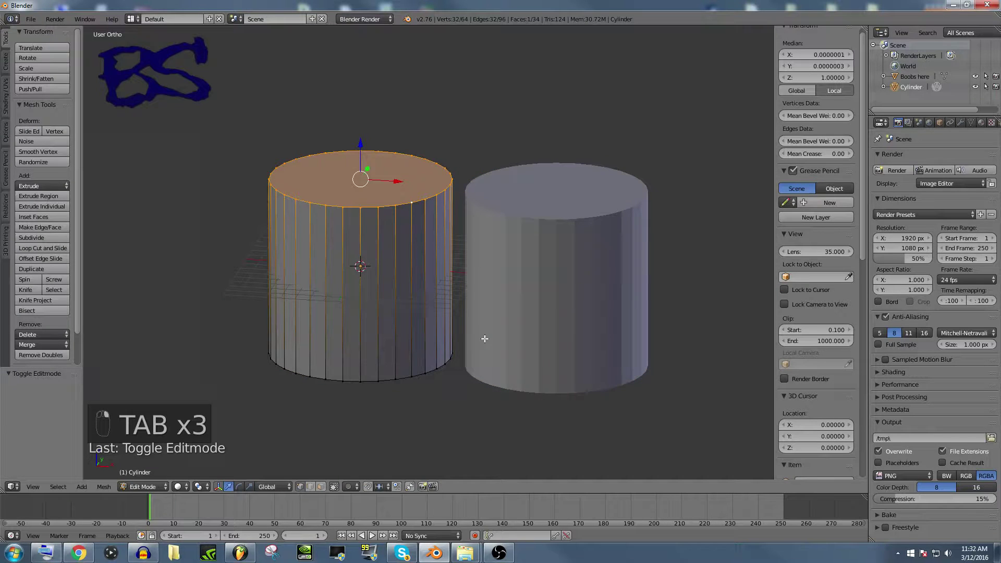
key(Tab)
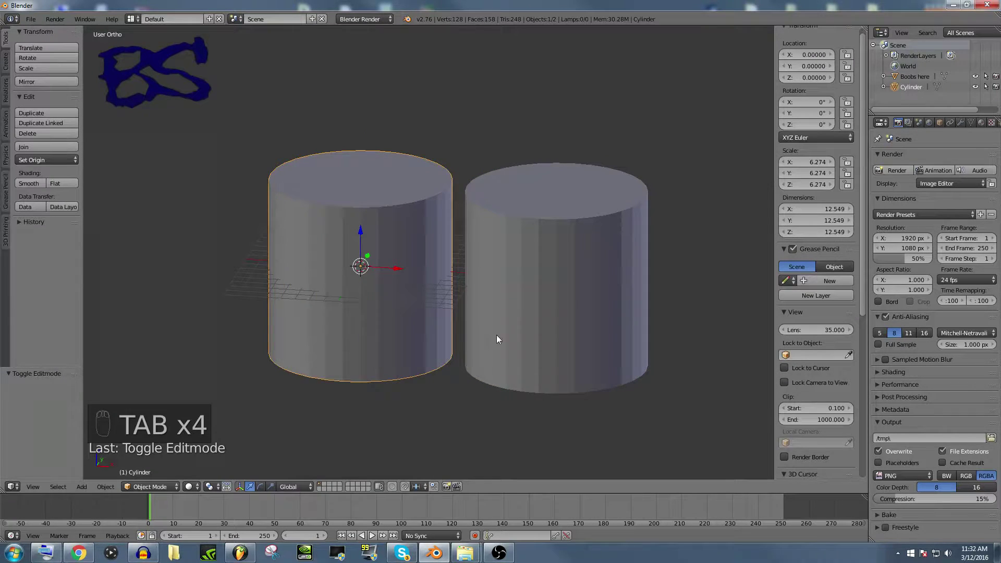
Edit the triangulated right cylinder's mesh and pan both cylinders left
right_click(544, 309)
key(Tab)
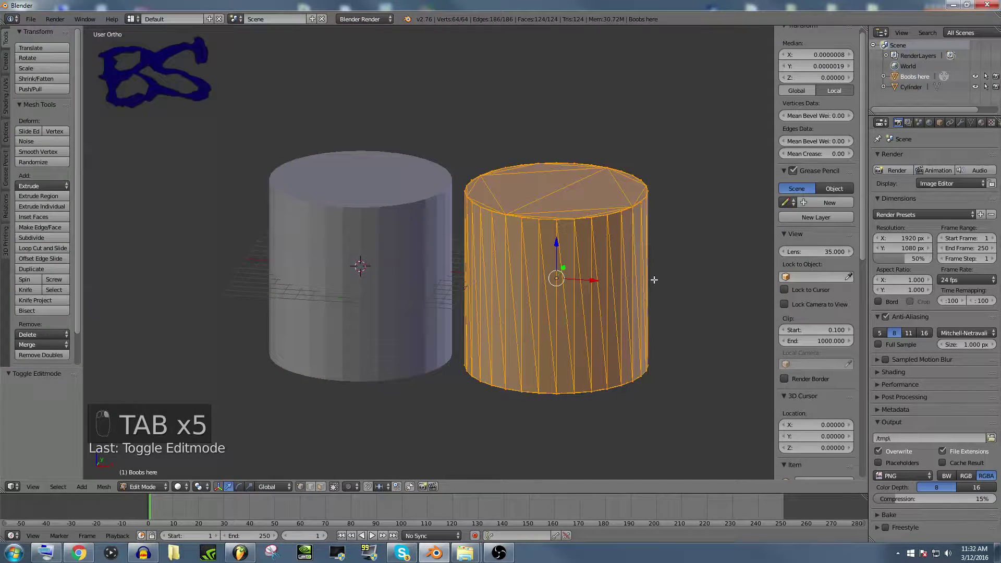
shift+middle_drag(639, 270, 623, 275)
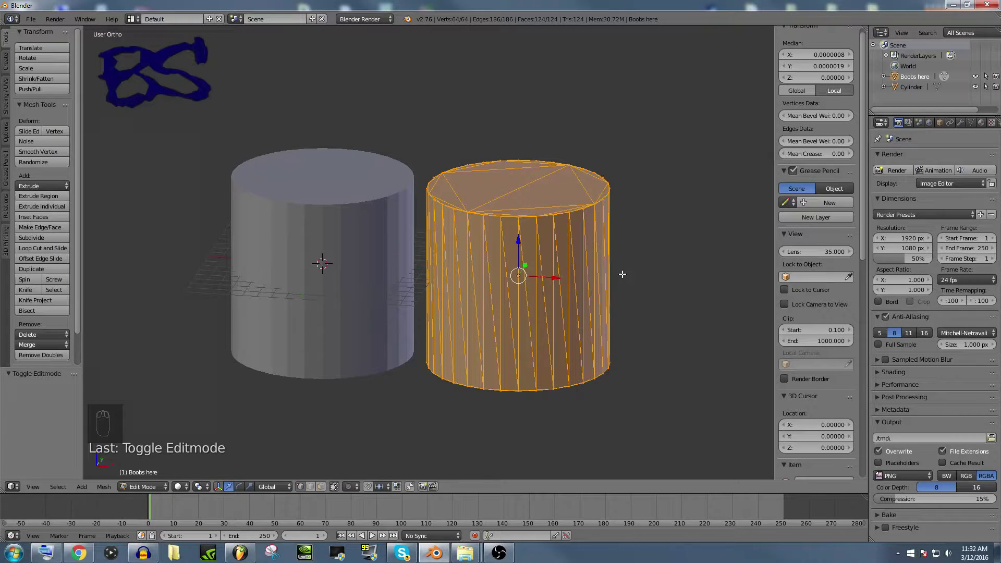
Select the whole right cylinder mesh and apply Limited Dissolve
key(a)
key(a)
key(Delete)
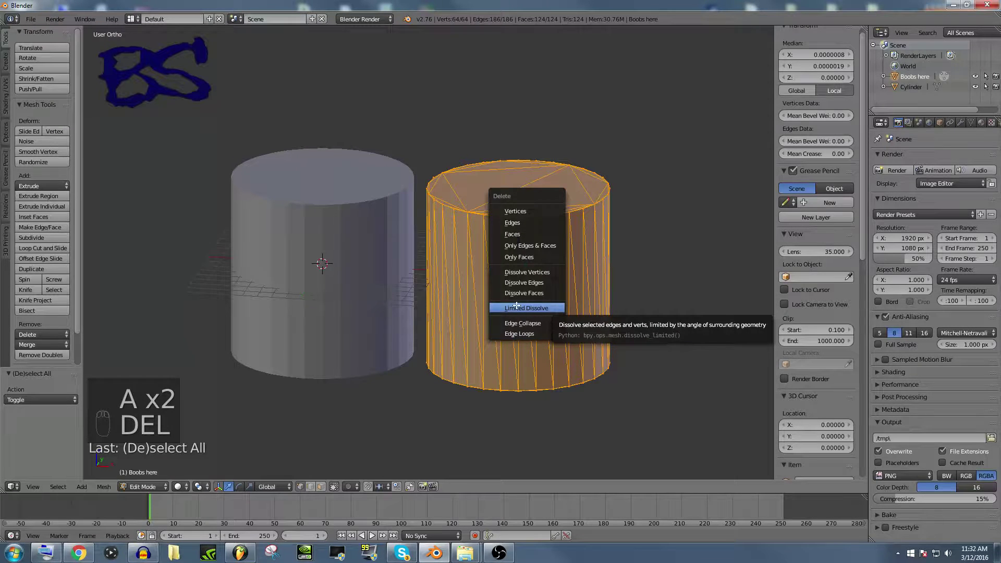
click(517, 308)
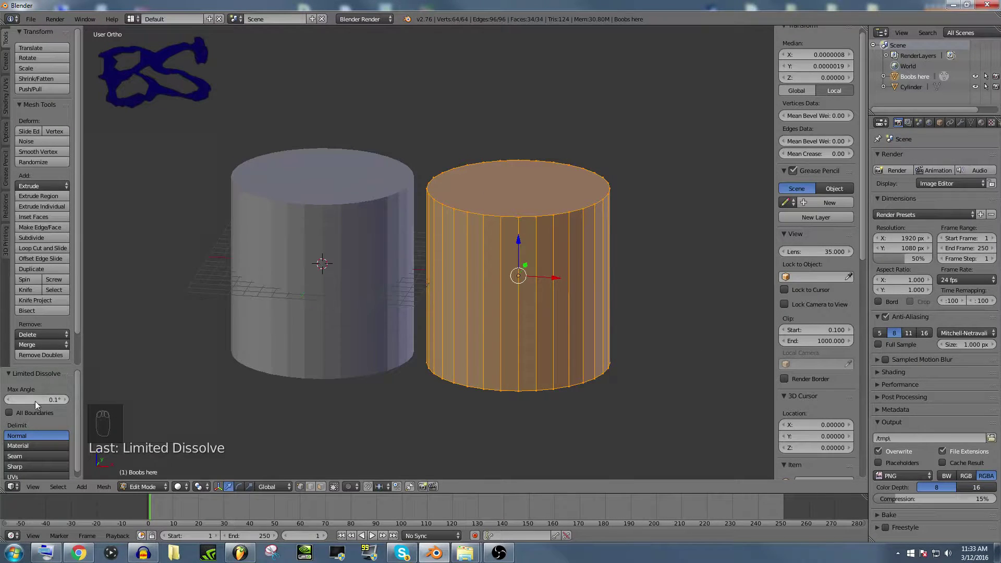
Set the dissolve Max Angle to 5° and orbit to view the cylinders from above
drag(35, 402, 65, 398)
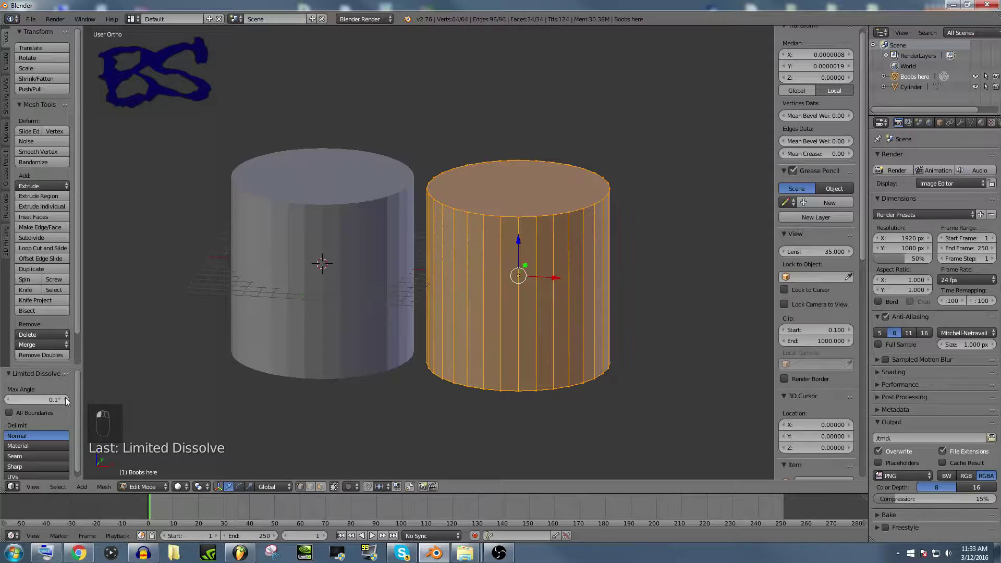
click(66, 399)
text(0.7d)
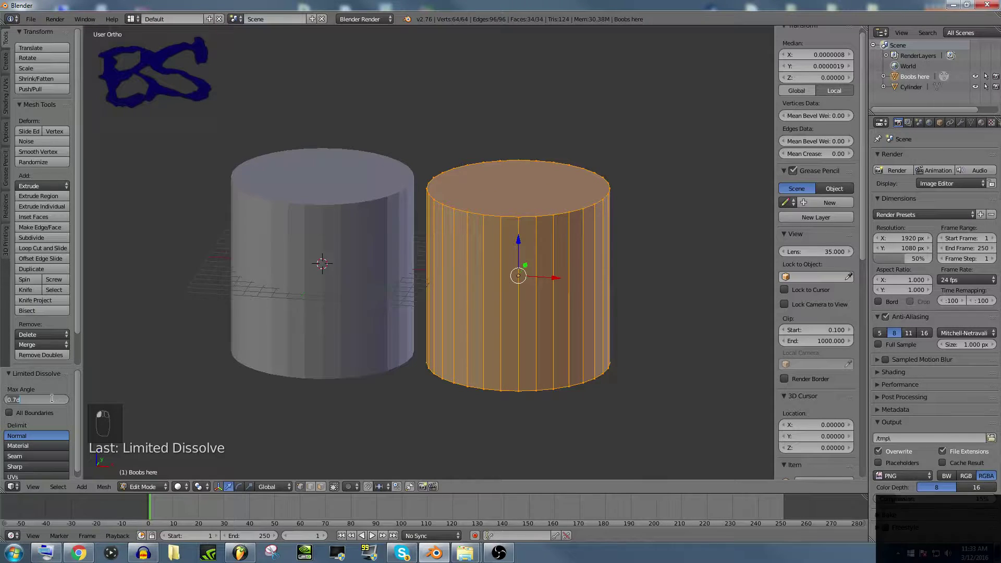
key(BackSpace)
key(BackSpace)
key(BackSpace)
key(BackSpace)
text(5)
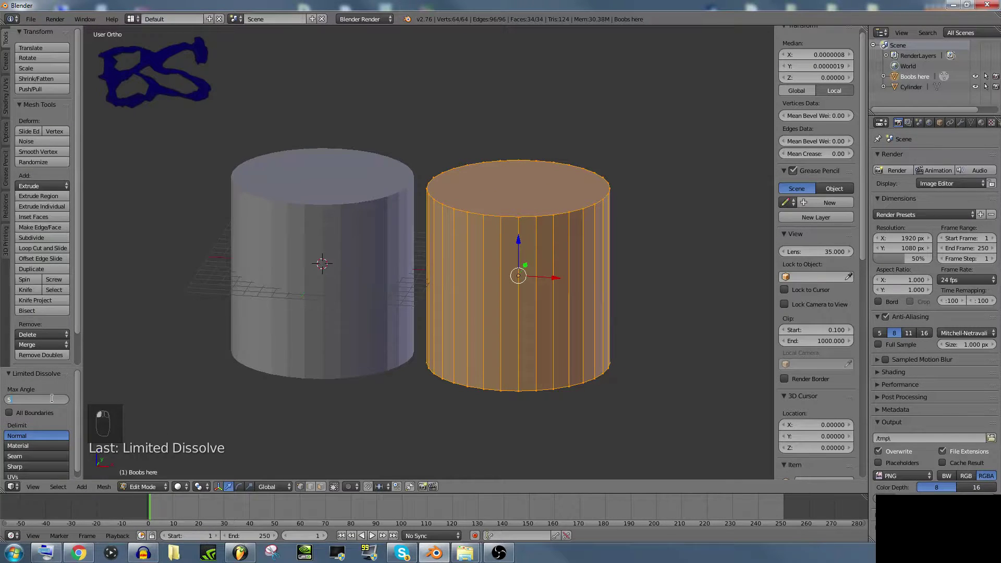
key(Return)
middle_drag(586, 242, 541, 320)
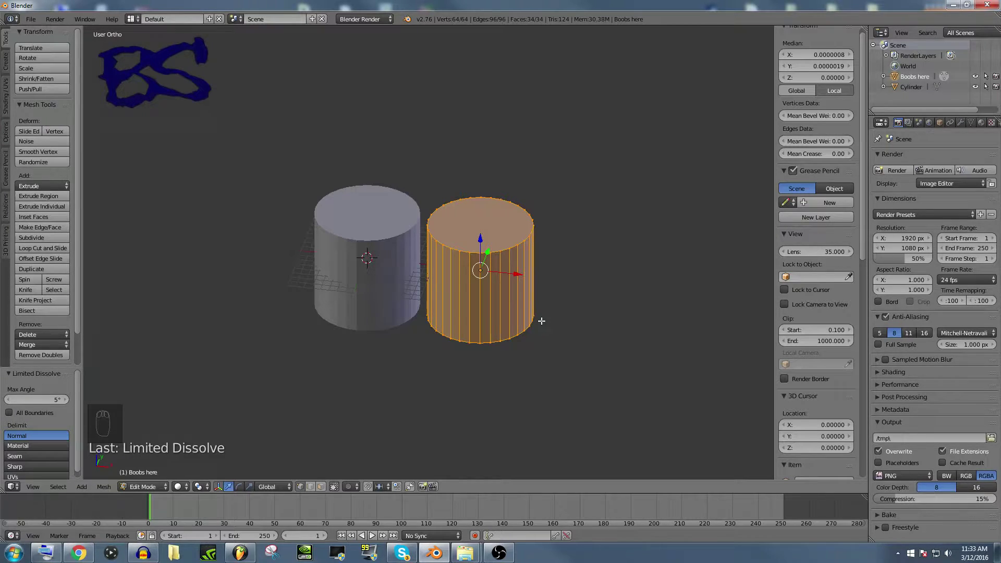
Switch between the cylinders and undo the dissolve on the right one
key(Tab)
right_click(383, 246)
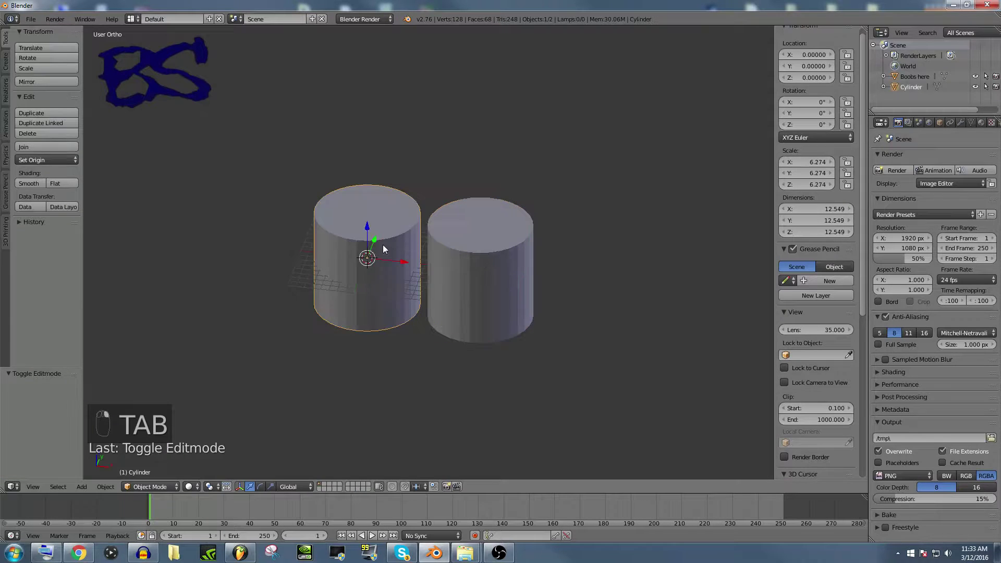
key(Tab)
key(Tab)
right_click(495, 266)
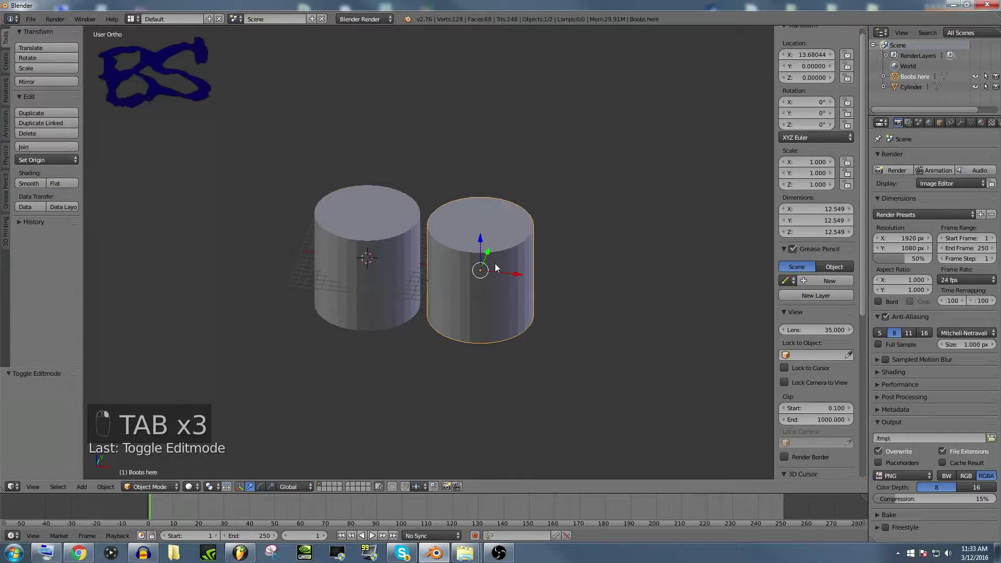
key(Tab)
key(ctrl+z)
key(ctrl+z)
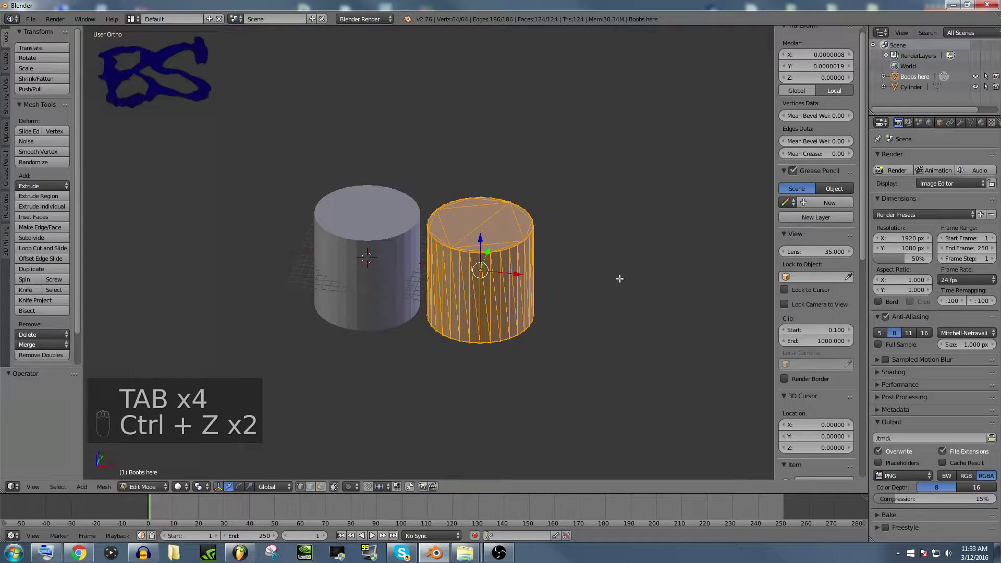
scroll(620, 279, up, 3)
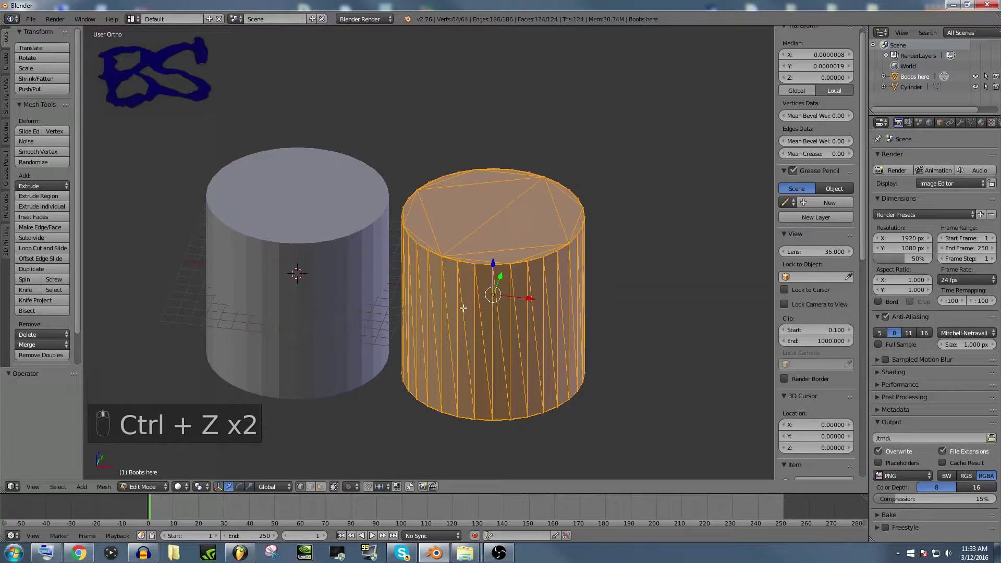
Edit the left cylinder's mesh with everything deselected
key(Tab)
right_click(312, 226)
key(Tab)
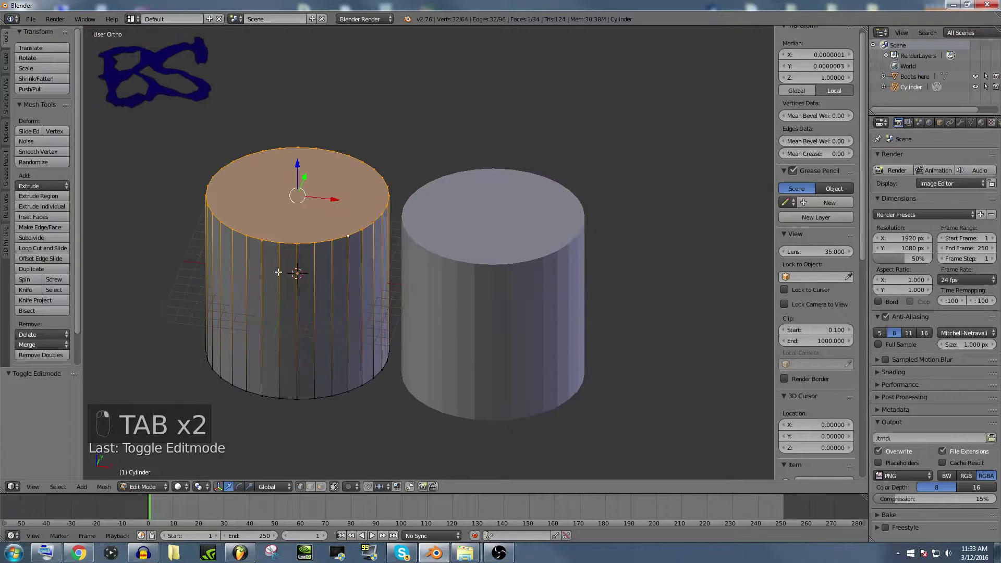
key(a)
key(a)
key(a)
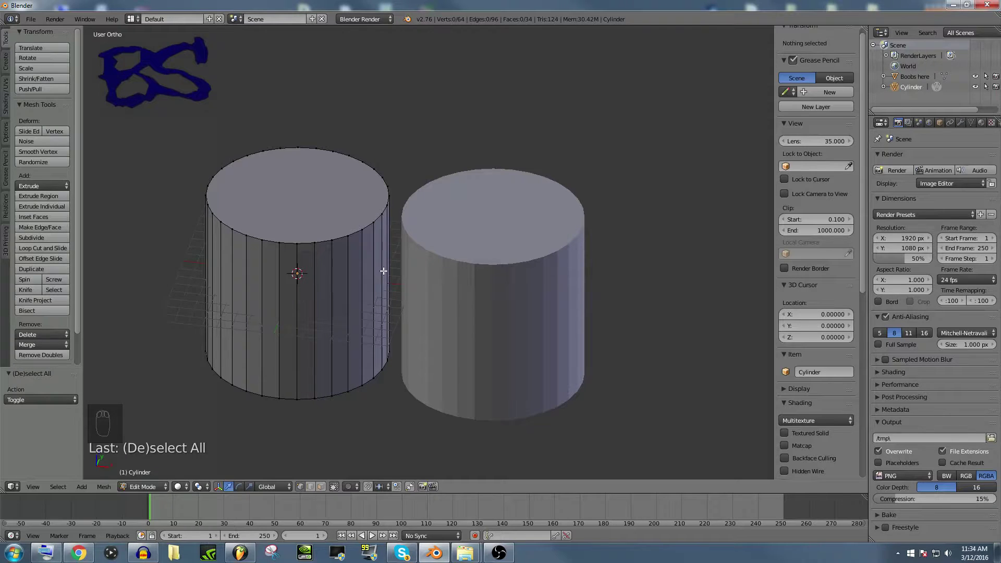
Re-enter Edit Mode on the triangulated right cylinder
key(Tab)
right_click(476, 260)
key(Tab)
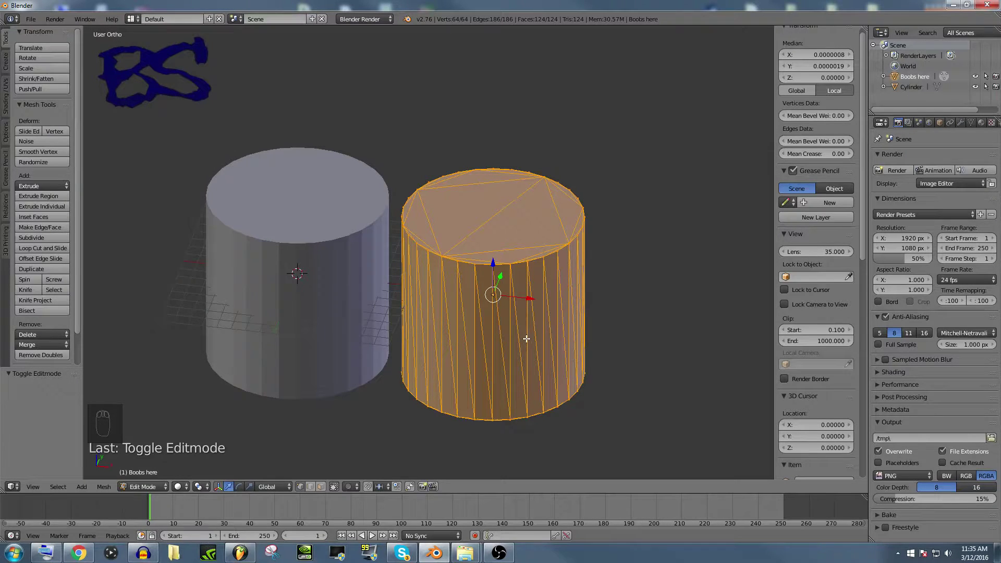
Switch to editing the left cylinder and select its top rim loop
key(Tab)
right_click(319, 249)
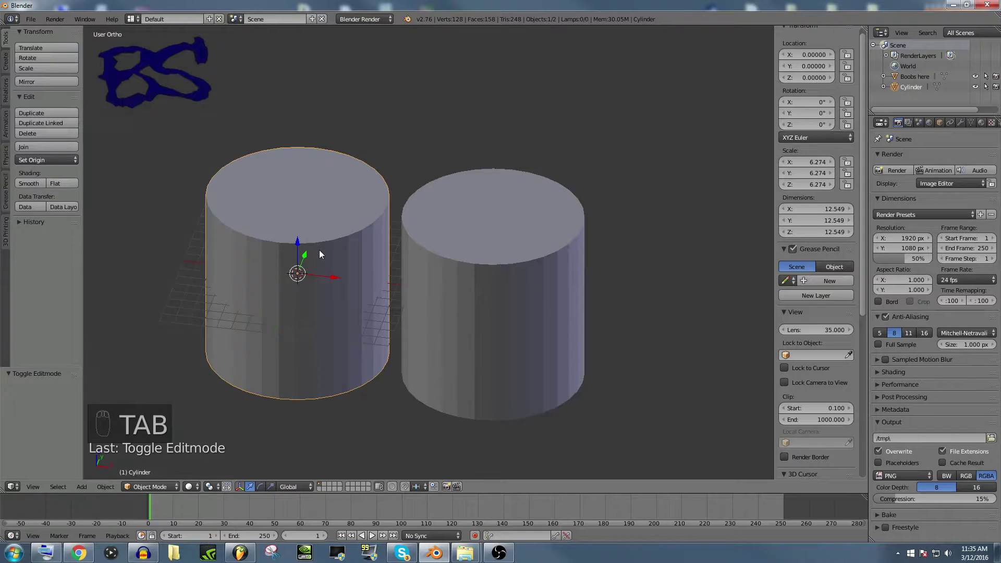
key(Tab)
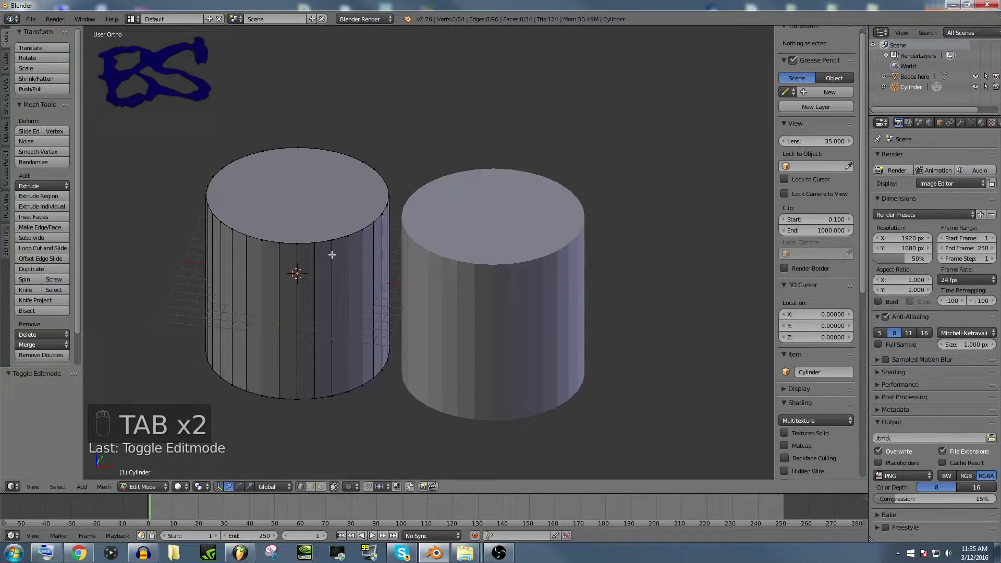
alt+right_click(324, 238)
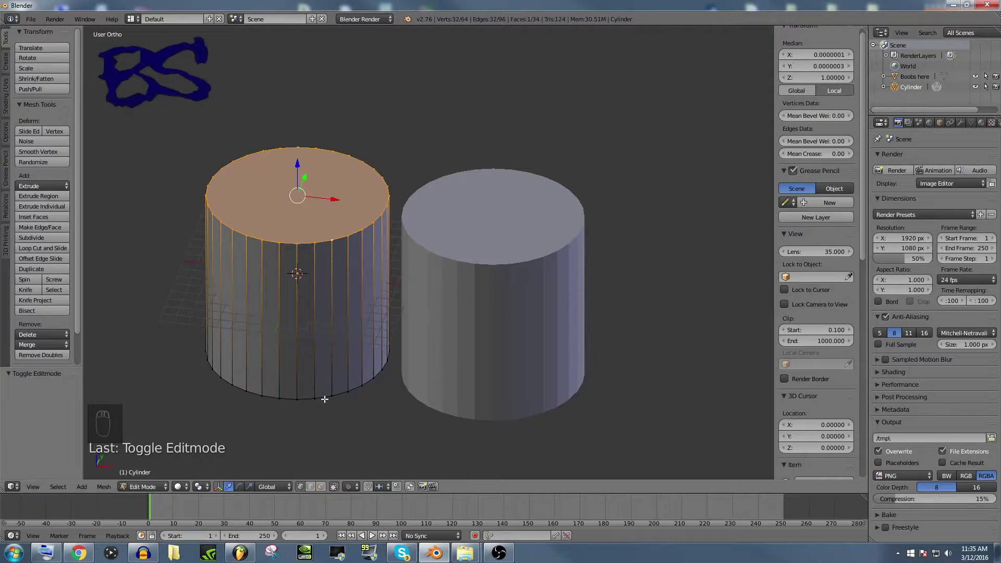
key(ctrl+r)
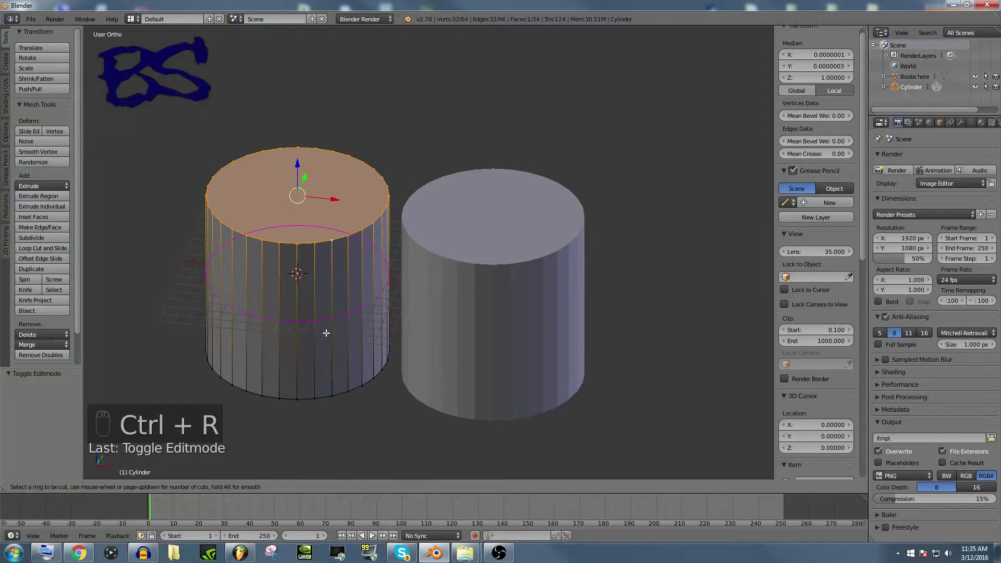
scroll(329, 320, up, 4)
click(329, 320)
click(329, 321)
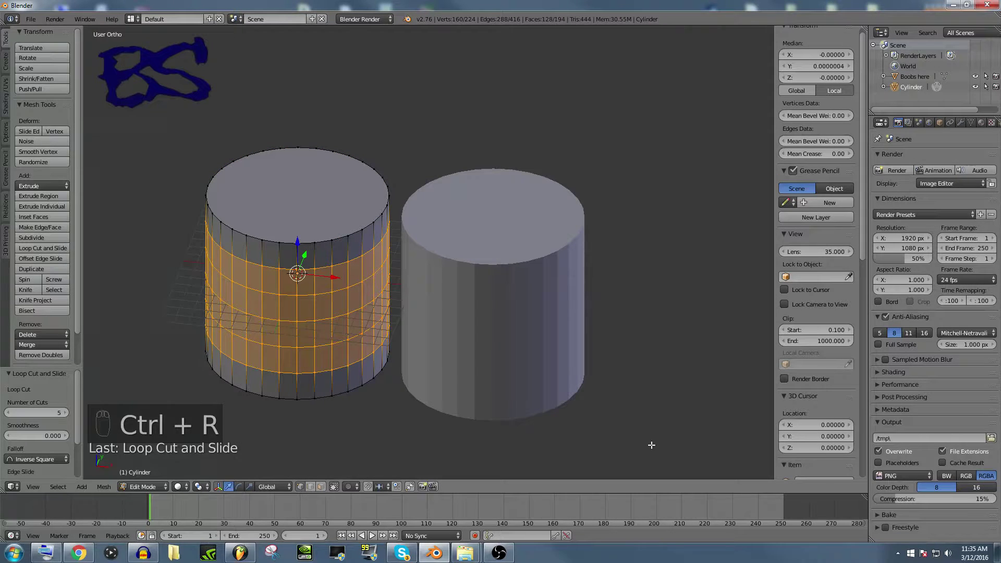
middle_drag(416, 371, 425, 308)
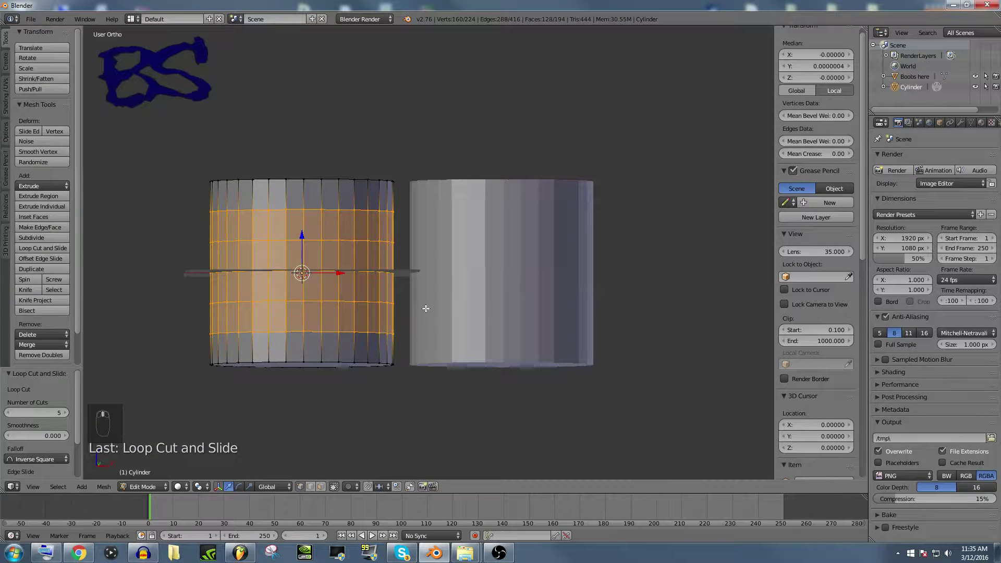
key(s)
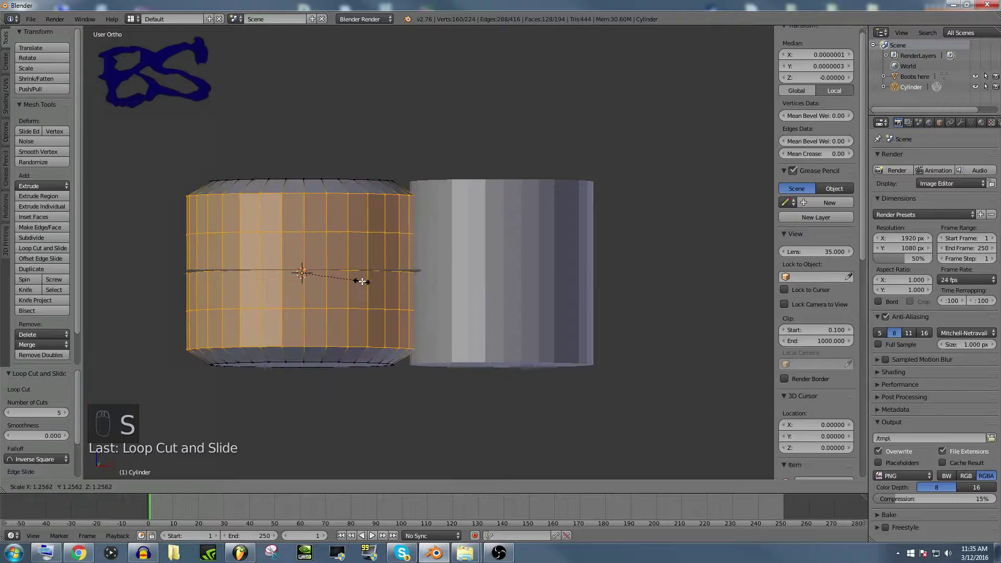
click(358, 278)
alt+right_click(357, 273)
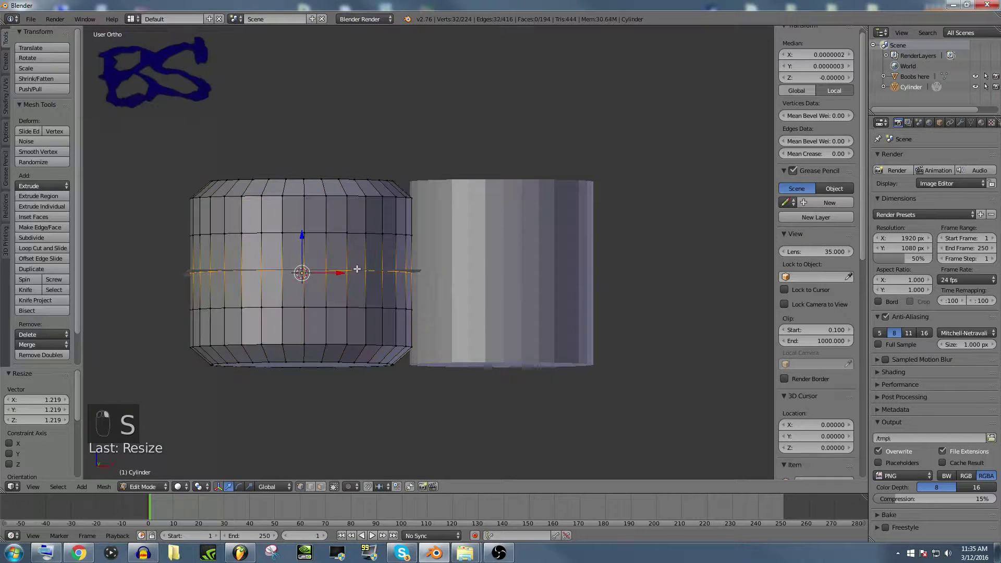
key(s)
click(464, 274)
key(Tab)
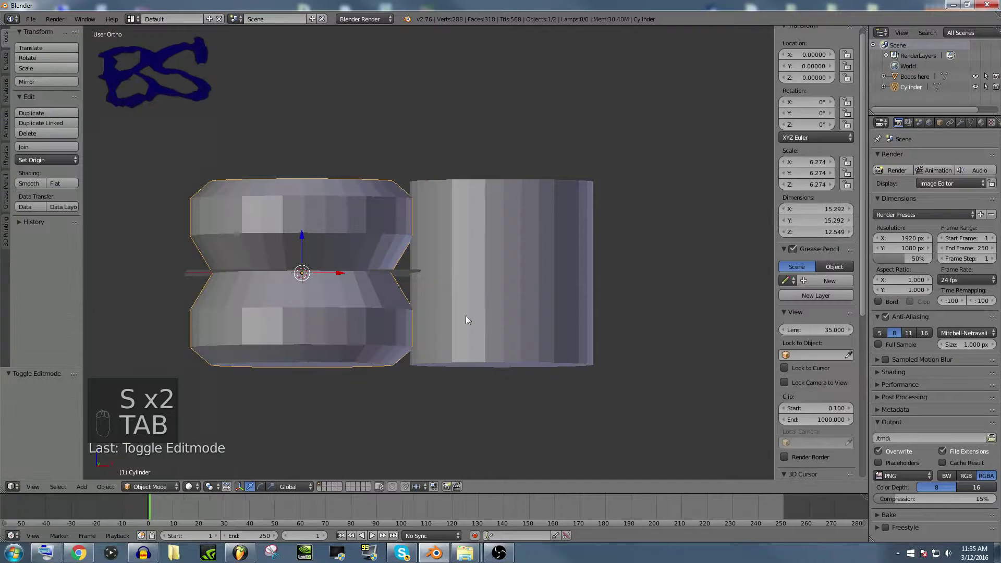
mouse_move(466, 318)
middle_down()
mouse_move(403, 346)
mouse_move(540, 306)
mouse_move(470, 343)
mouse_move(472, 318)
middle_up()
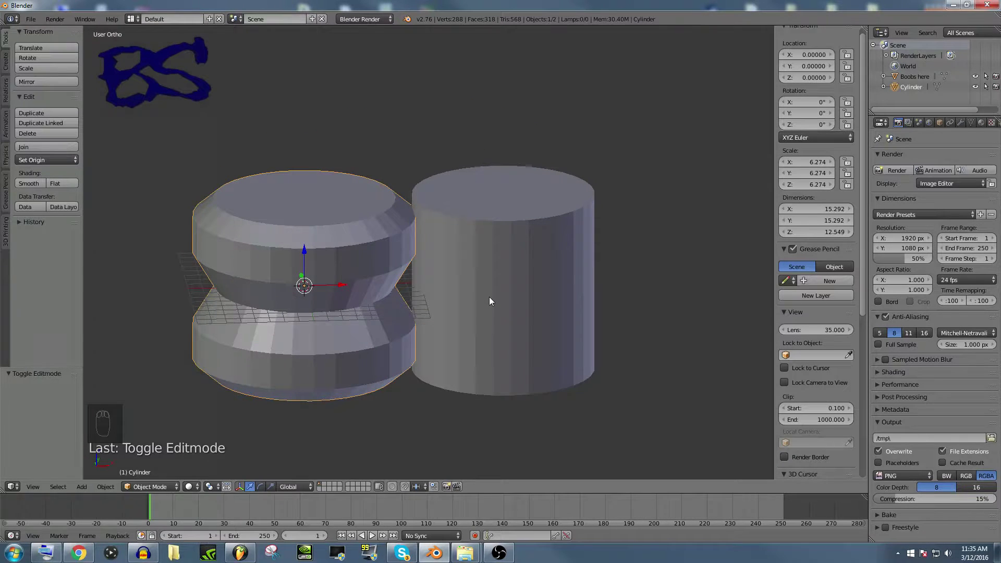
key(ctrl+z)
key(Tab)
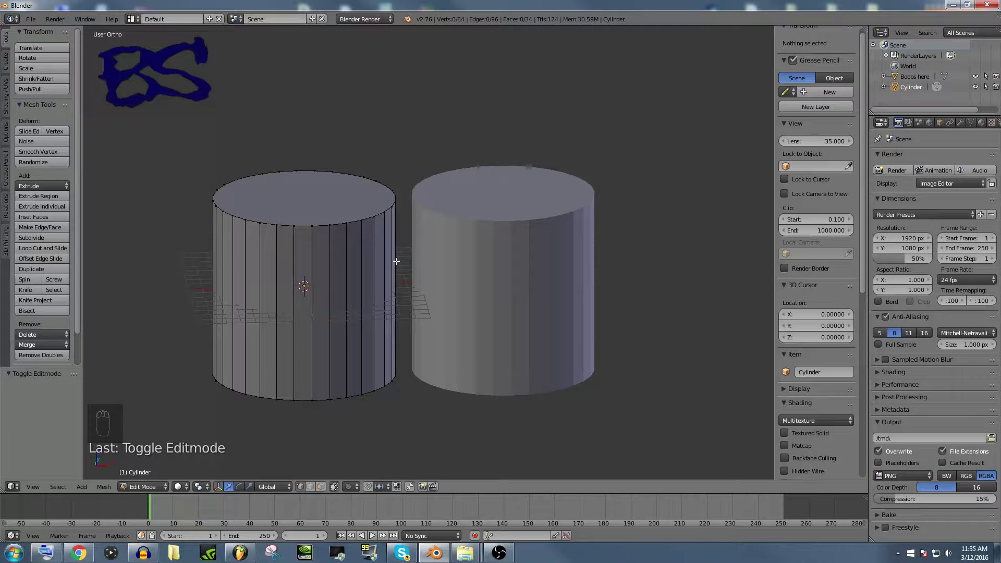
Add a test loop cut on the left cylinder, then undo it
key(ctrl+r)
click(387, 284)
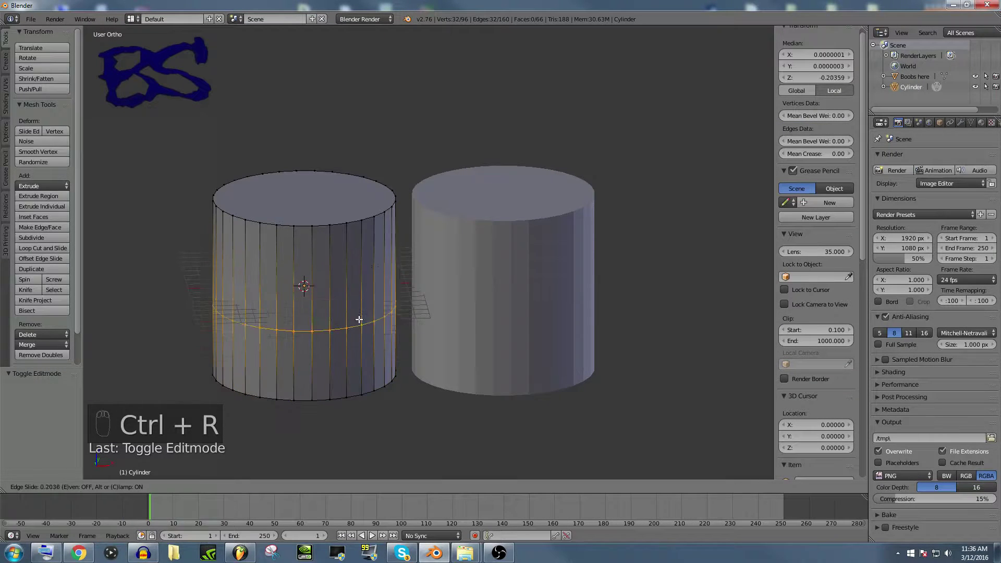
click(373, 274)
key(ctrl+z)
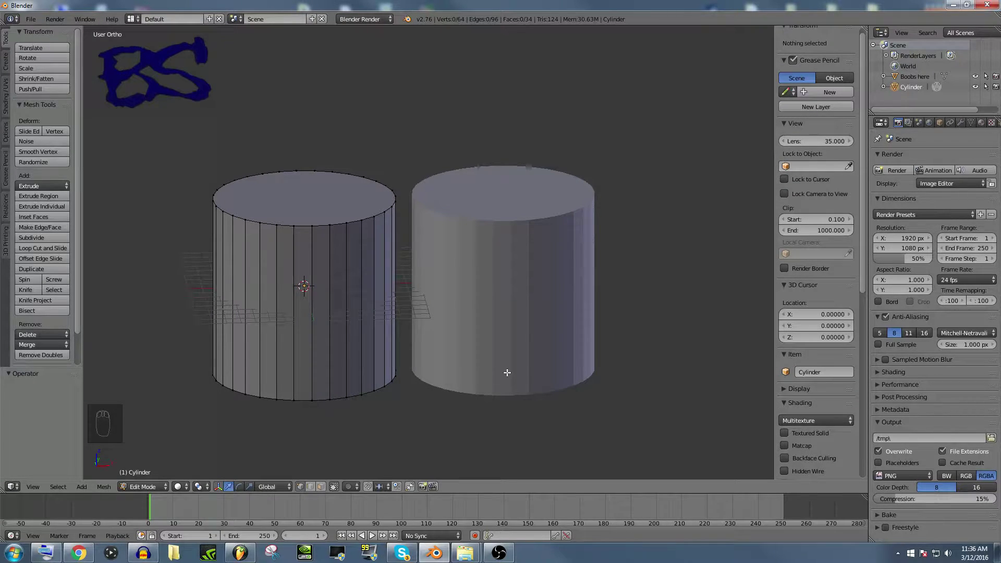
Edit the right cylinder's mesh with nothing selected, tilted toward the rim
key(Tab)
right_click(569, 344)
key(Tab)
key(a)
scroll(454, 241, up, 6)
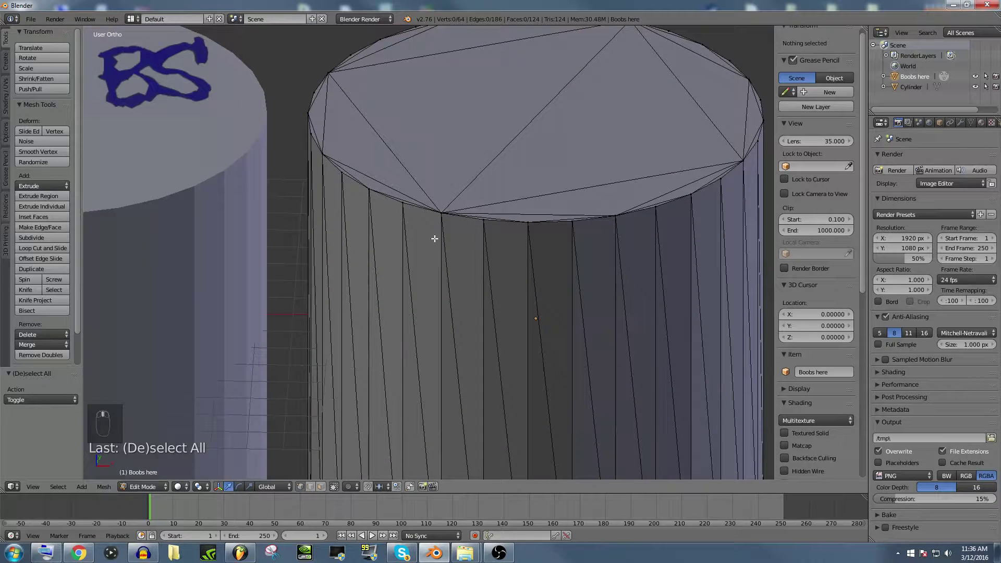
middle_drag(434, 238, 414, 215)
Pick a few top-rim vertices and an edge, then select the entire mesh
right_click(441, 218)
shift+right_click(403, 209)
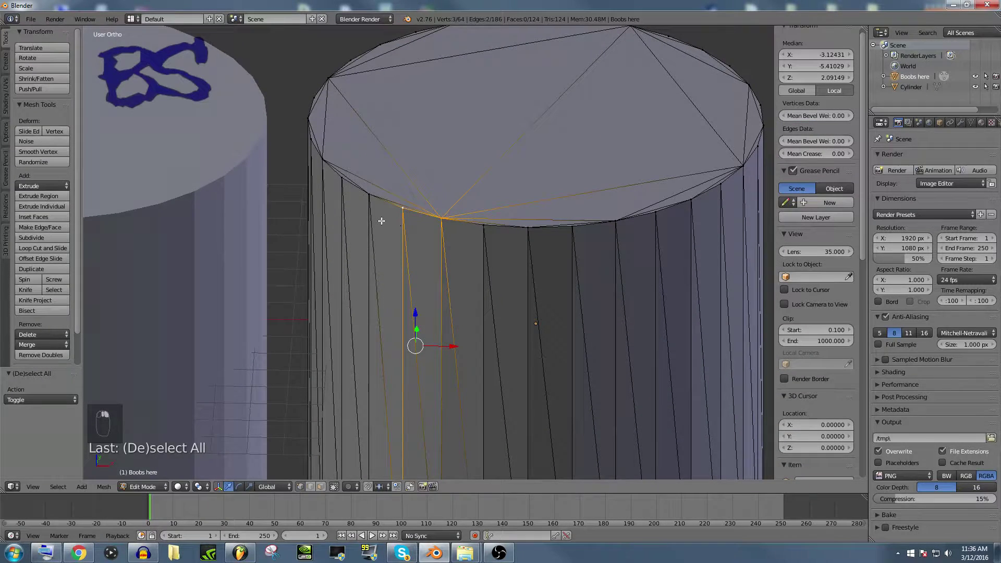
scroll(381, 221, down, 3)
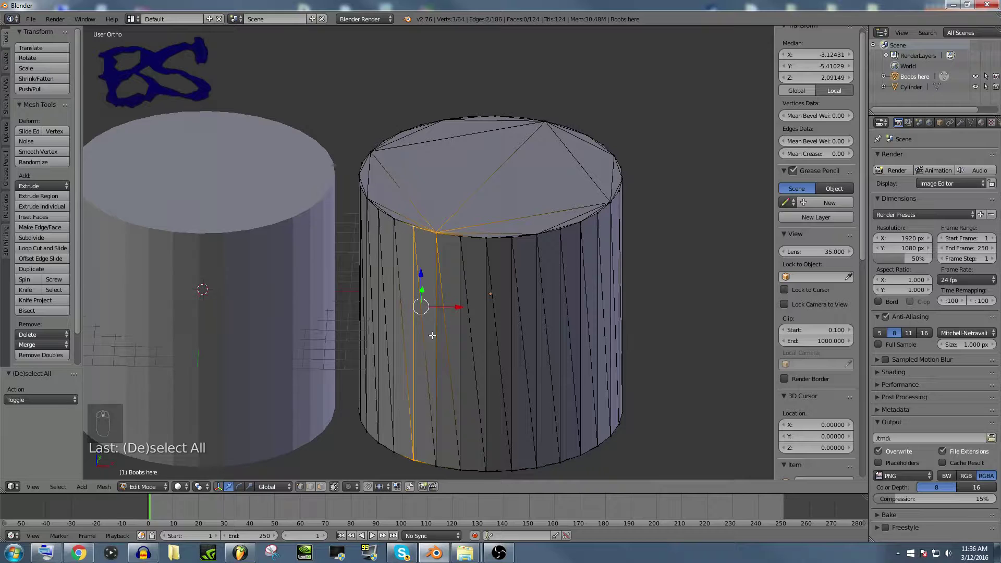
right_click(509, 218)
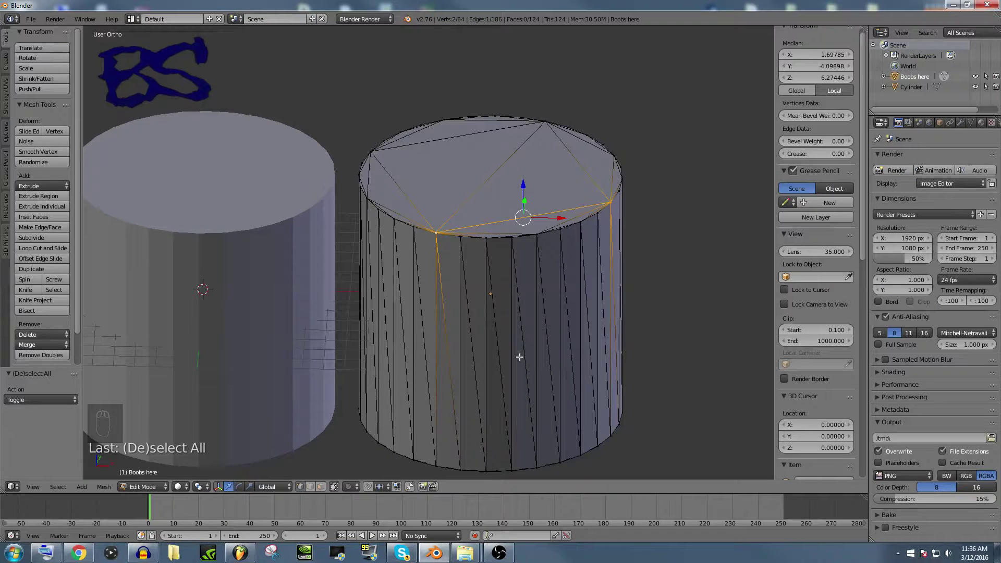
key(a)
key(a)
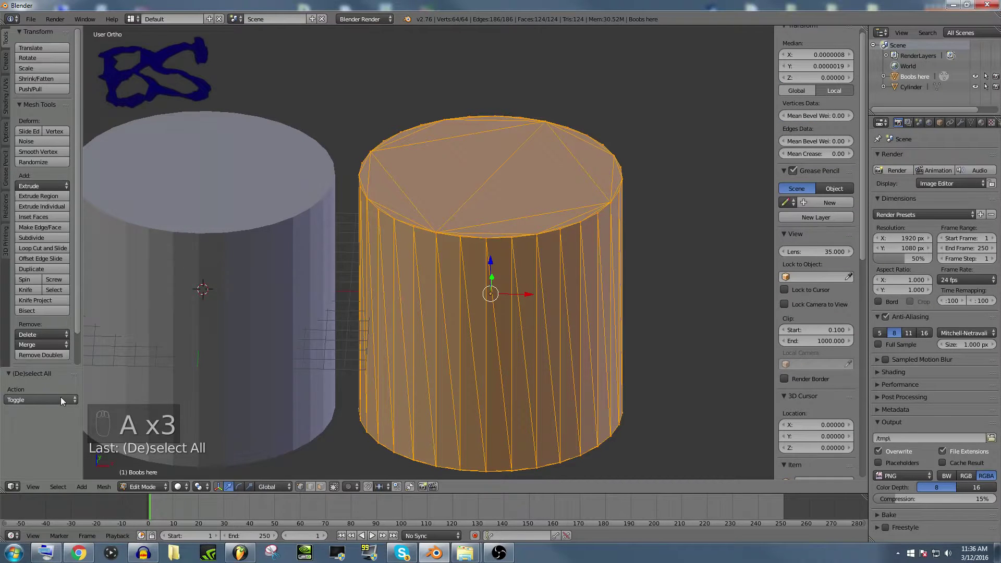
Apply Limited Dissolve to the right cylinder and inspect it from below, side and above
key(Delete)
click(391, 369)
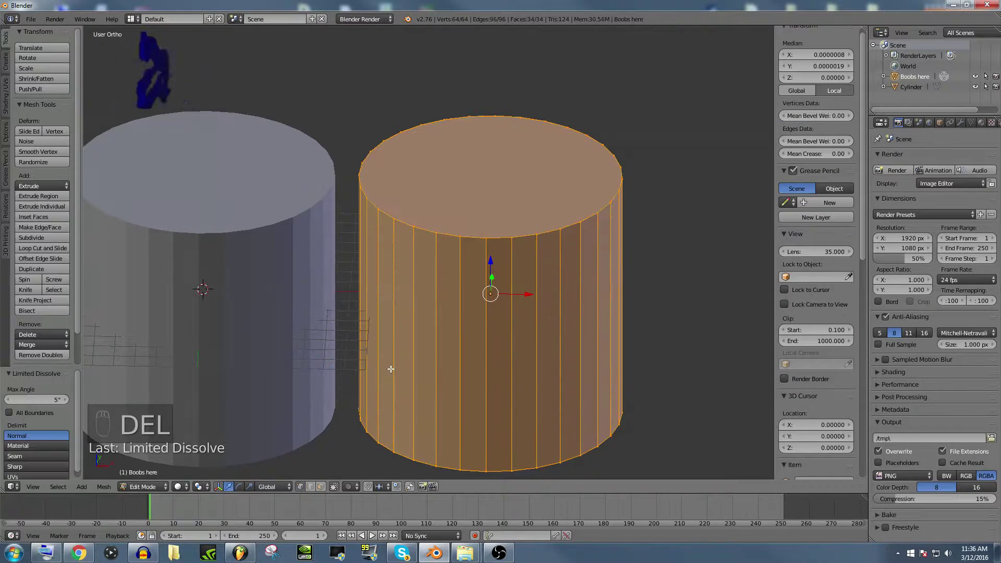
middle_drag(363, 346, 509, 241)
scroll(534, 277, down, 2)
scroll(537, 276, down, 2)
scroll(556, 304, up, 3)
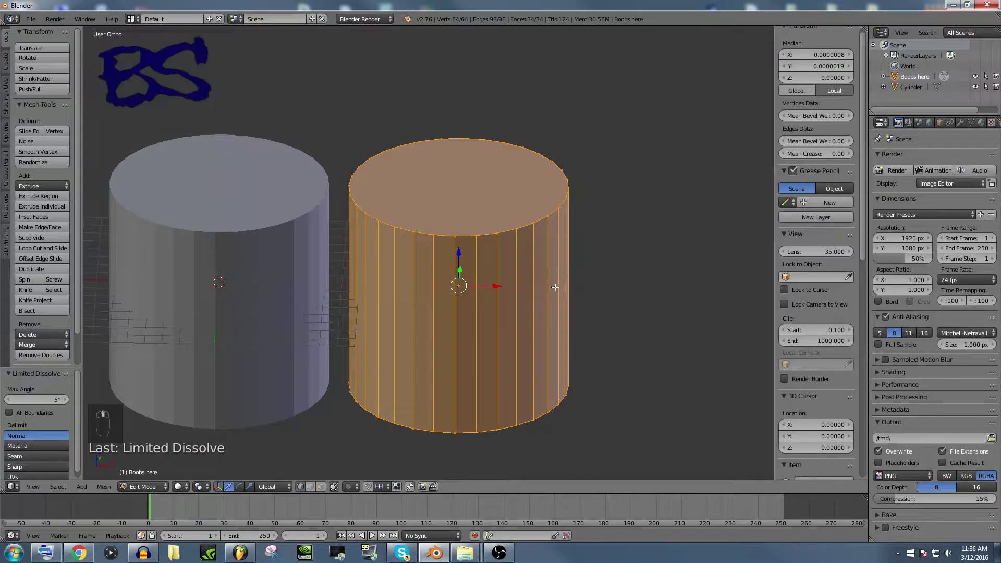
middle_drag(559, 284, 559, 256)
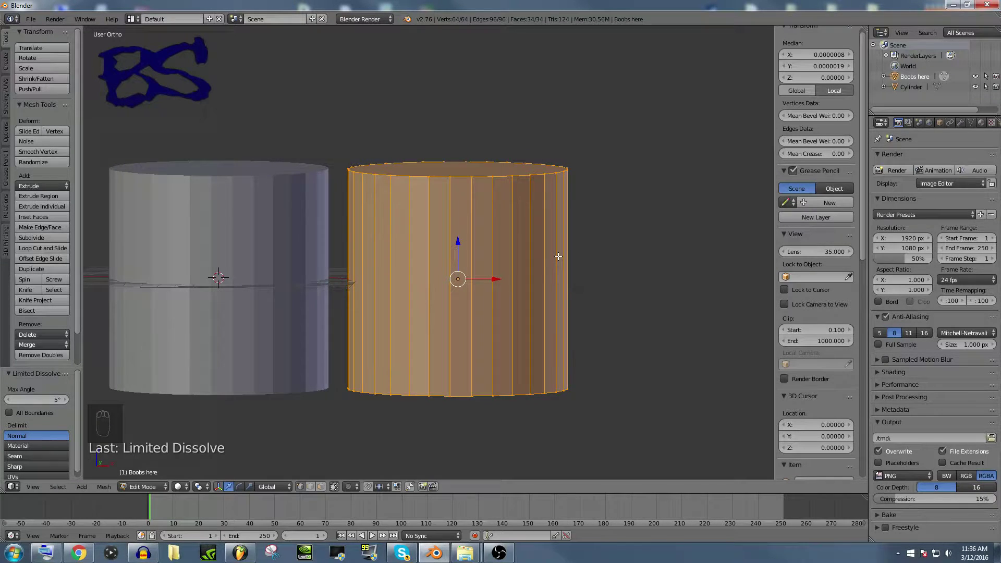
middle_drag(558, 256, 531, 313)
Undo the Limited Dissolve to restore the 124 triangulated faces
key(ctrl+t)
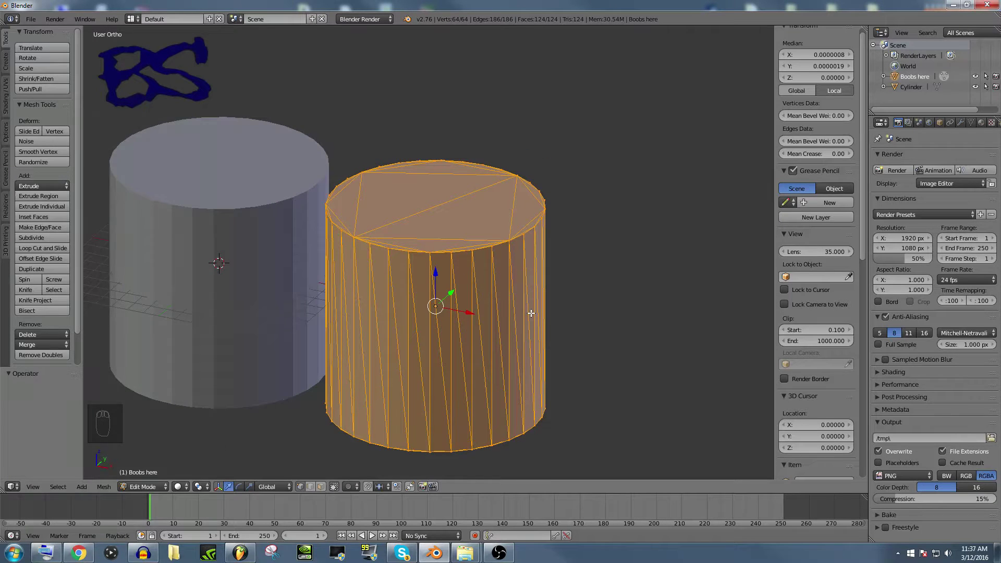